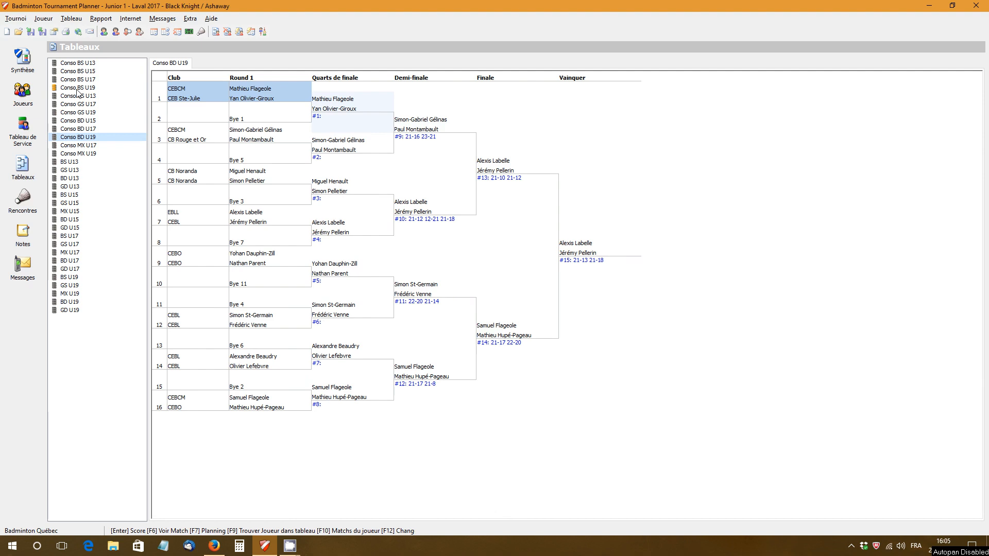
# Start the draw construction assistant for the Conso BS U19 event and choose its Stage 1 draw.
pyautogui.click(78, 89)
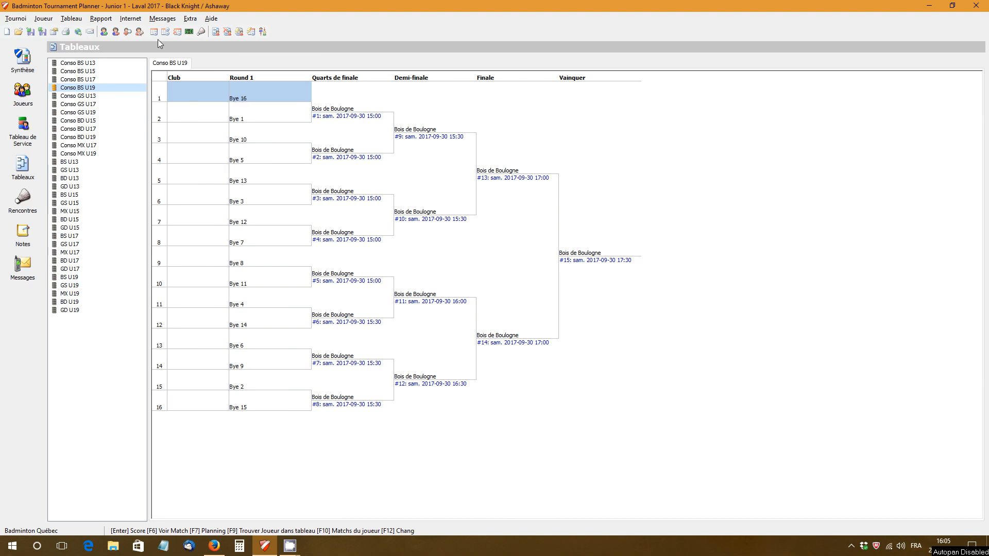
pyautogui.click(78, 21)
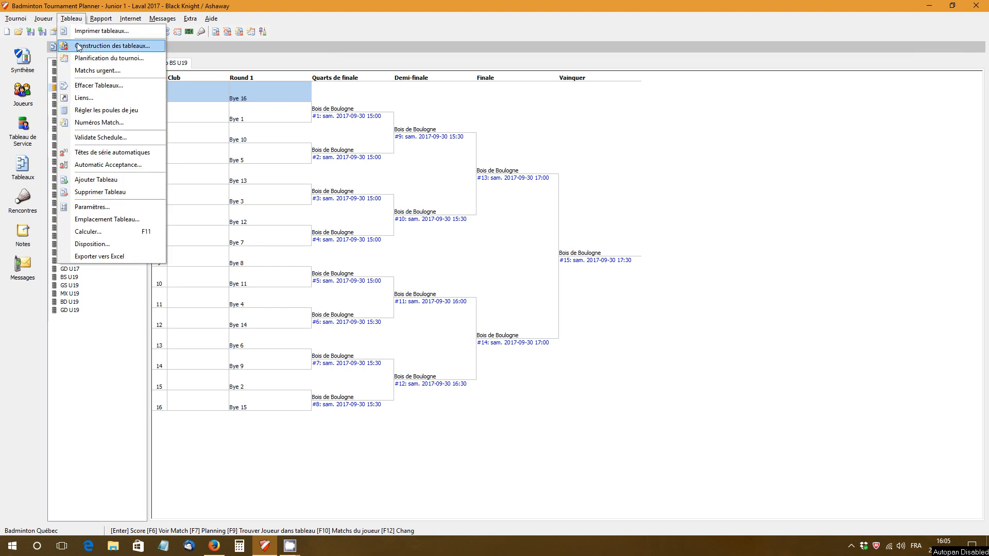
pyautogui.click(76, 20)
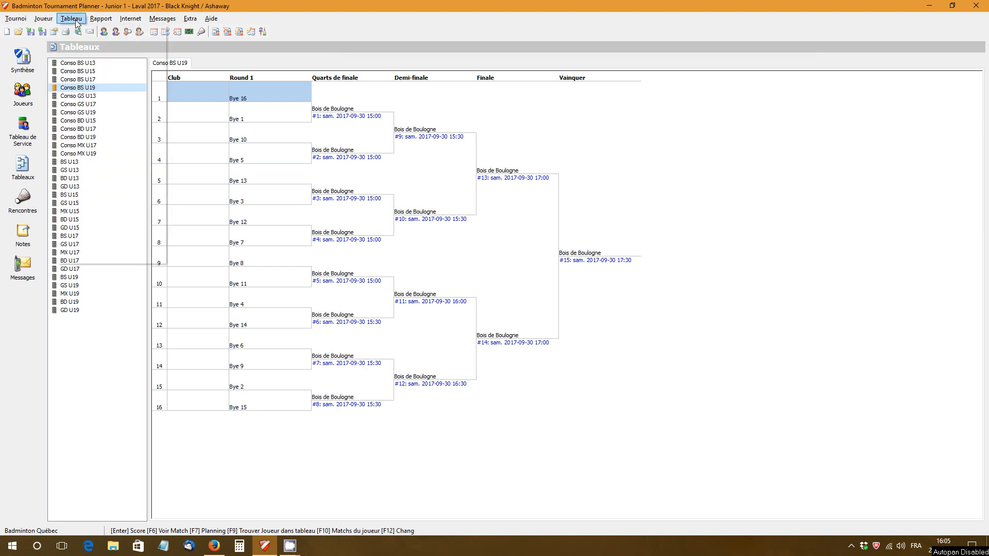
pyautogui.click(238, 32)
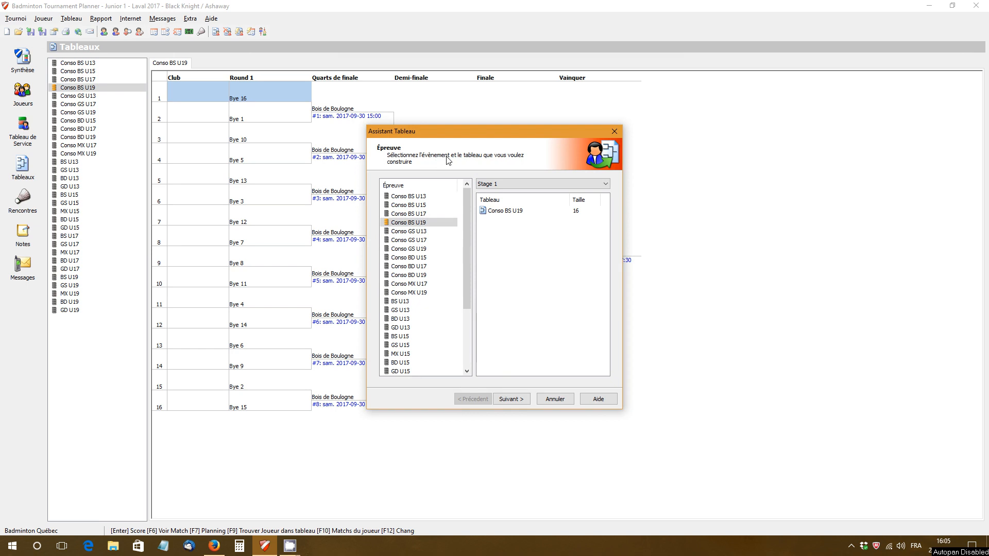
pyautogui.click(420, 225)
pyautogui.click(505, 212)
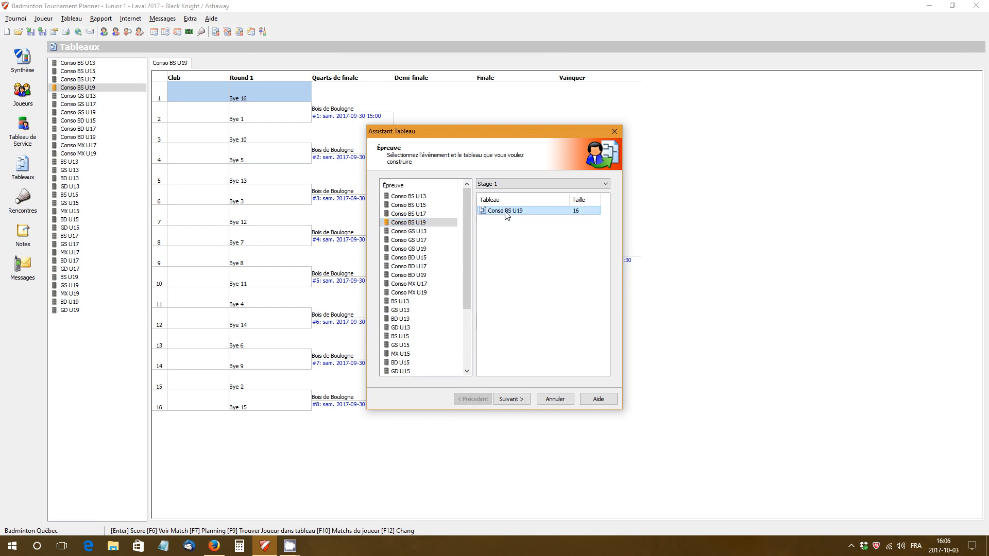
pyautogui.click(506, 399)
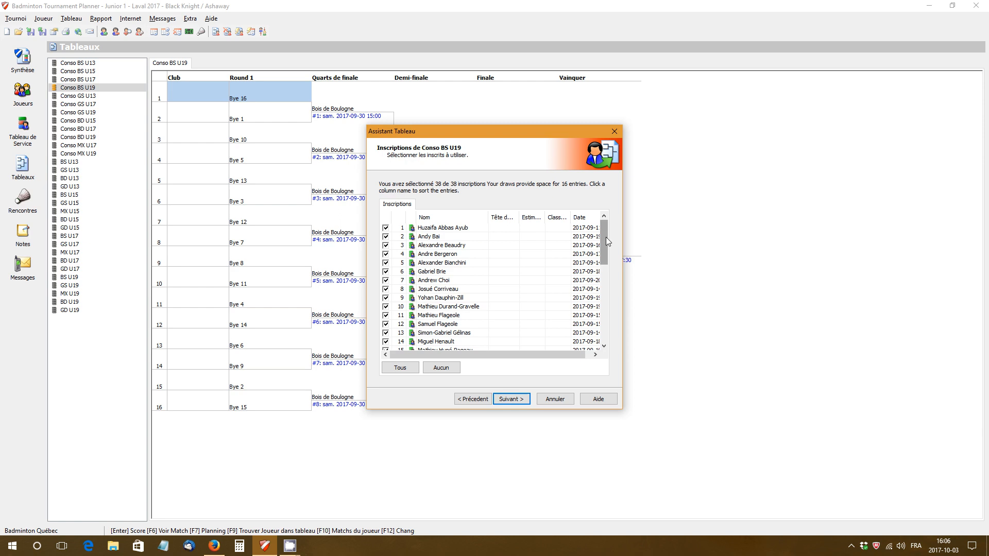
# Review the list of Conso BS U19 entries and deselect all of them.
pyautogui.moveTo(606, 237)
pyautogui.mouseDown()
pyautogui.moveTo(604, 325)
pyautogui.moveTo(618, 223)
pyautogui.mouseUp()
pyautogui.moveTo(604, 236)
pyautogui.mouseDown()
pyautogui.moveTo(605, 309)
pyautogui.moveTo(606, 226)
pyautogui.mouseUp()
pyautogui.click(441, 372)
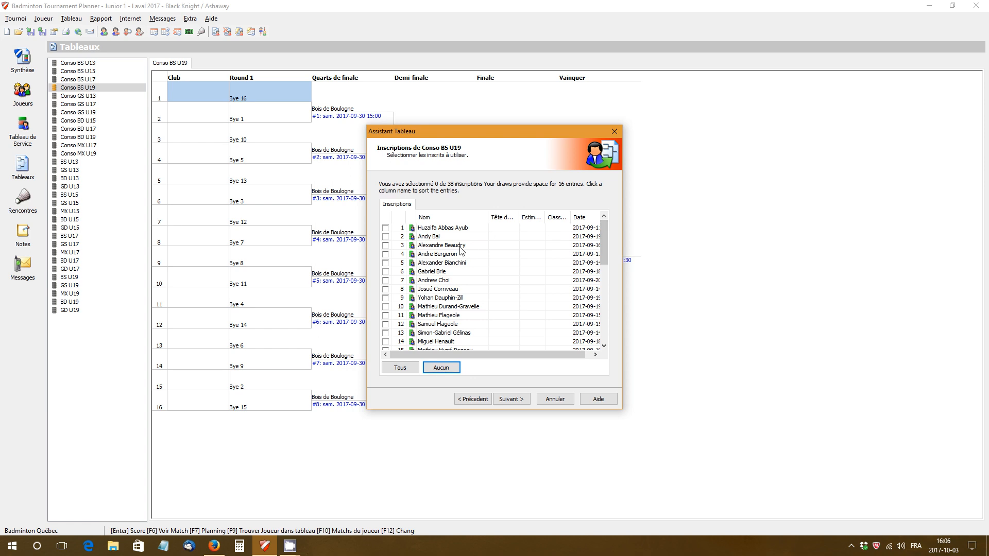
# Include entries 1, 3, 6, 9, 11 and 13 in the Conso BS U19 draw.
pyautogui.click(386, 228)
pyautogui.click(386, 245)
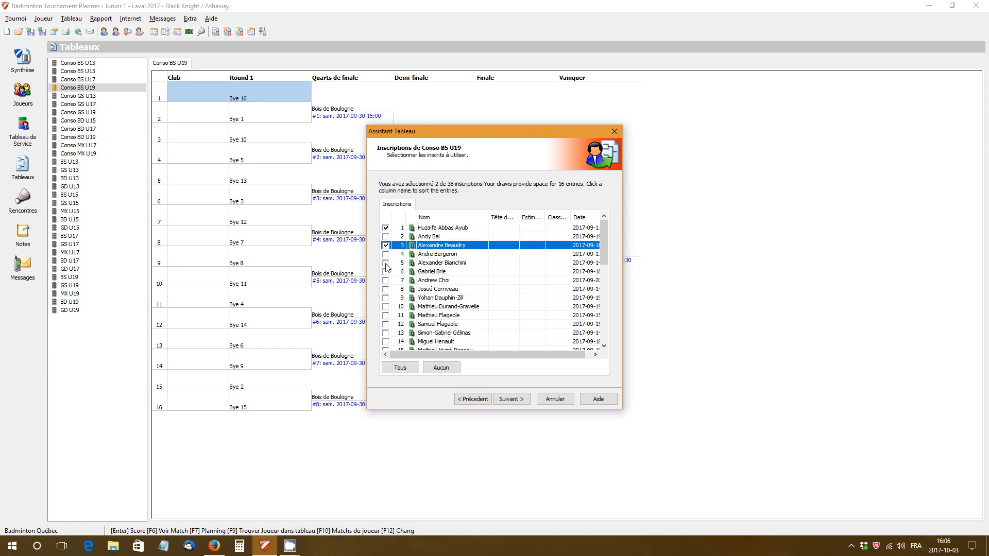
pyautogui.click(386, 272)
pyautogui.click(386, 298)
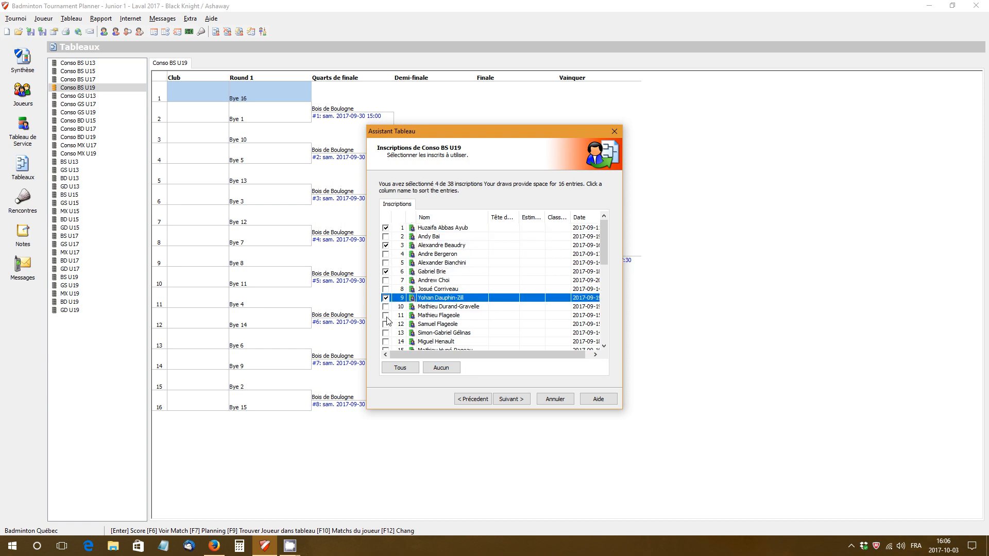
pyautogui.click(385, 315)
pyautogui.click(386, 333)
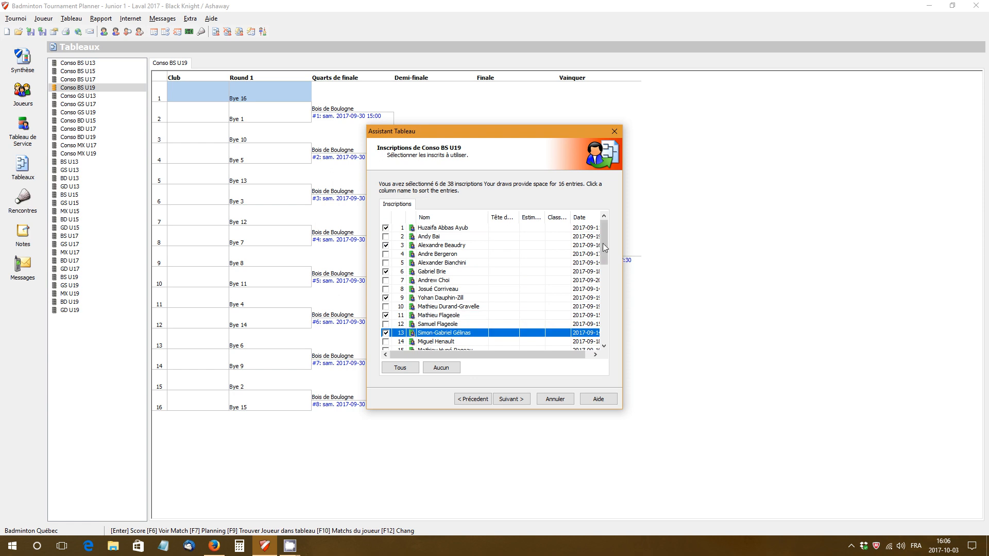
# Include entries 19, 22, 25 and 28 in the draw as well.
pyautogui.moveTo(602, 243); pyautogui.dragTo(607, 296)
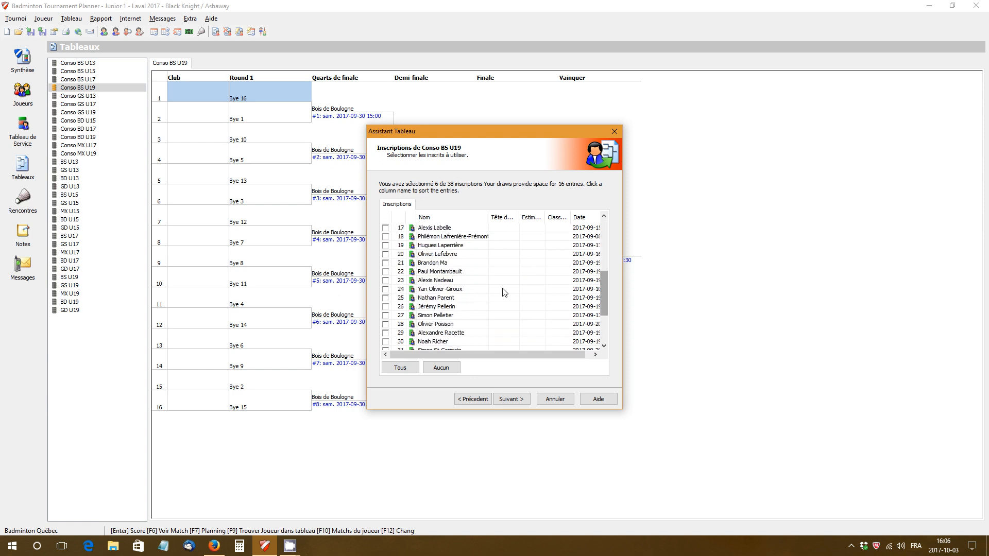
pyautogui.click(386, 245)
pyautogui.click(387, 271)
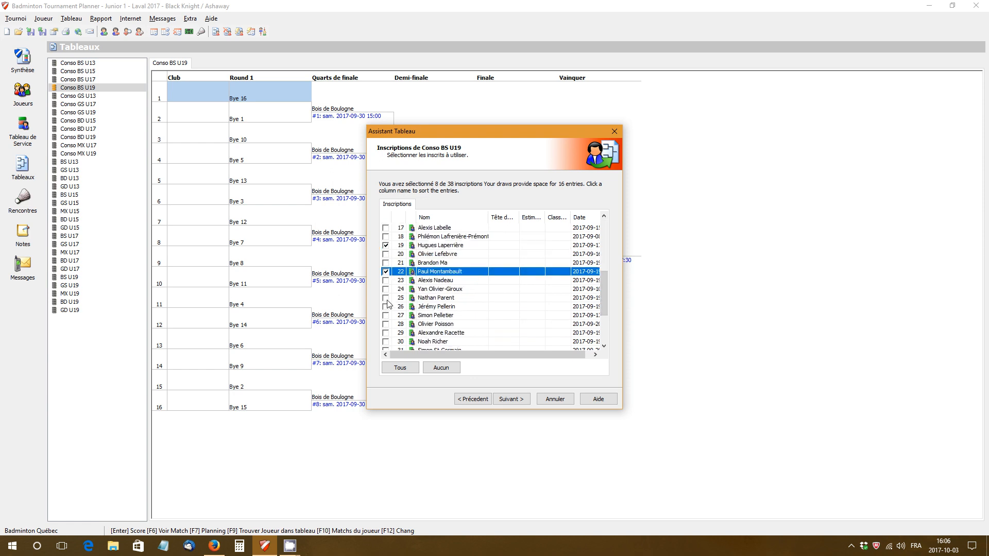
pyautogui.click(385, 298)
pyautogui.click(385, 323)
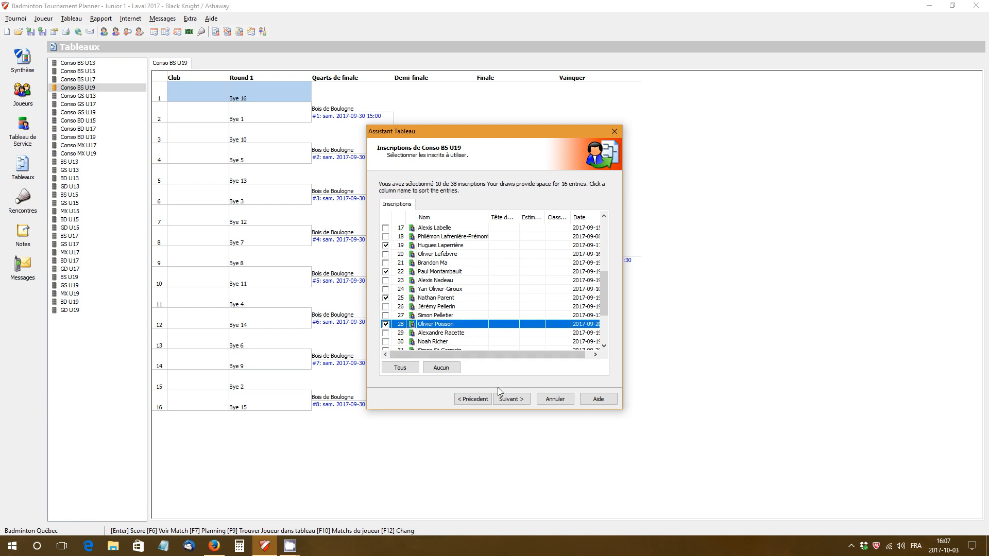
# Generate the draw with Club separation, Séparation optimale and Séparation des doubles club.
pyautogui.click(511, 399)
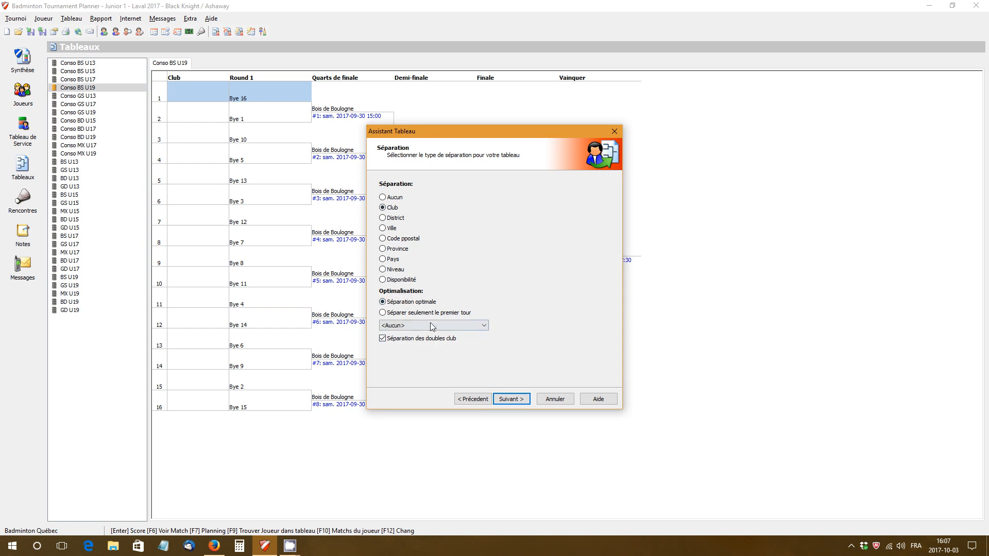
pyautogui.click(511, 399)
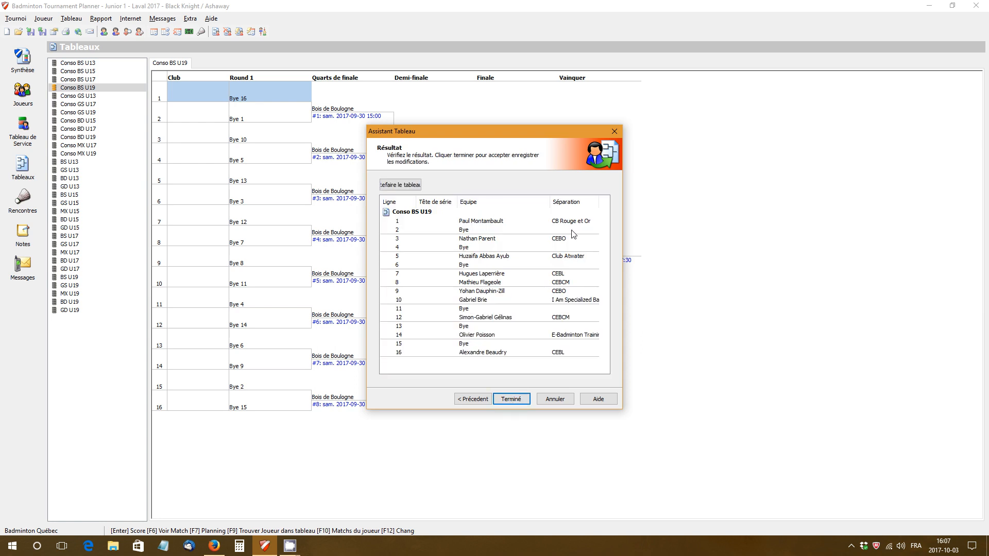
# Redo the Conso BS U19 draw three times and save the last version.
pyautogui.click(400, 185)
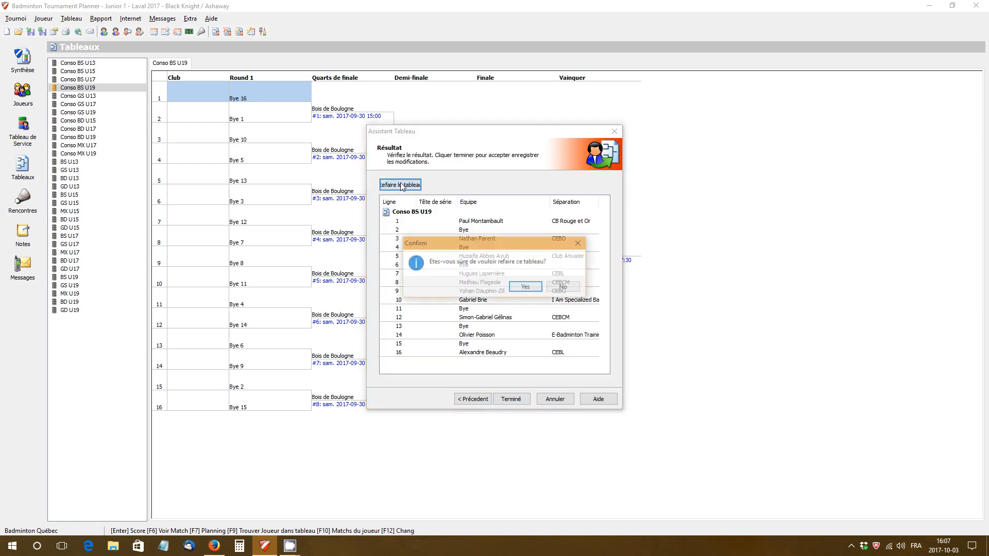
pyautogui.click(526, 287)
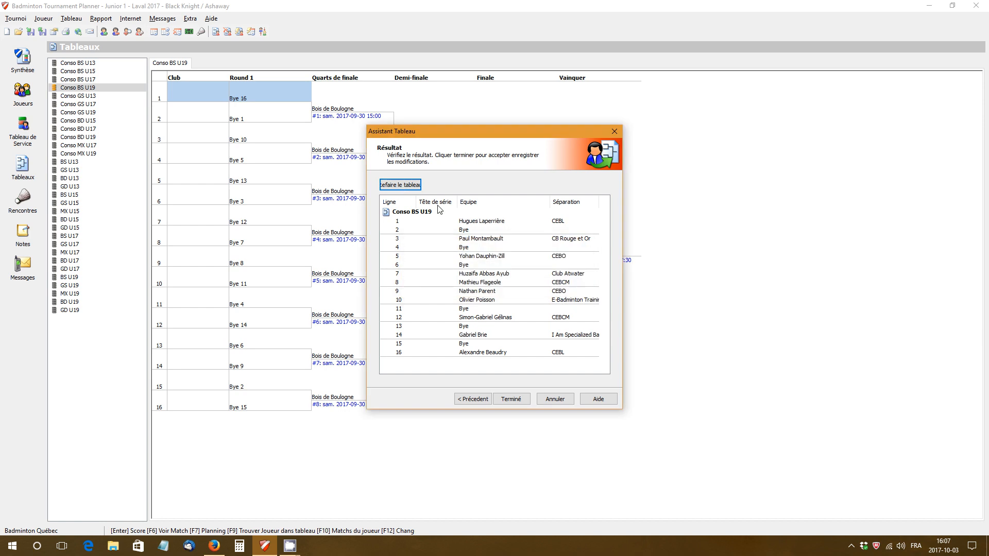
pyautogui.click(398, 184)
pyautogui.click(526, 287)
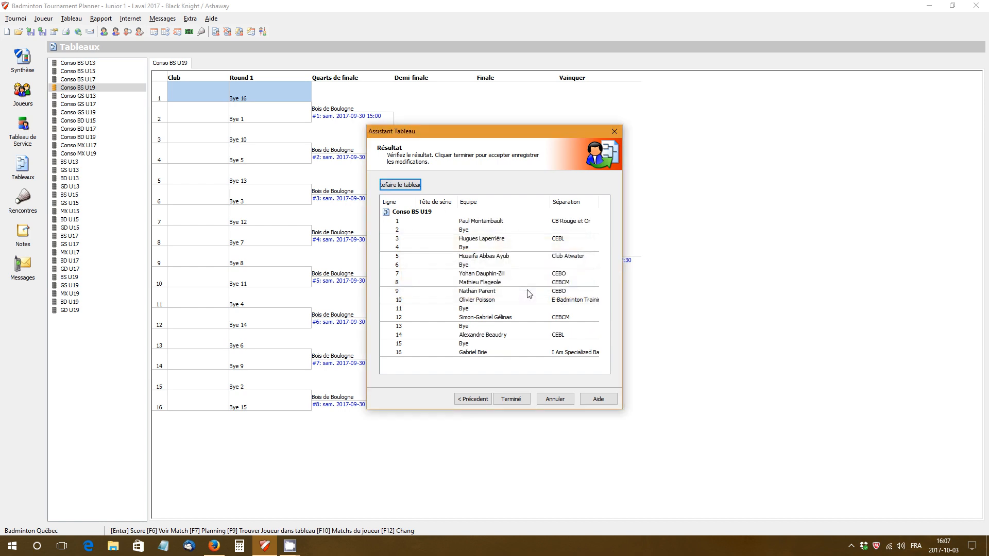
pyautogui.click(409, 186)
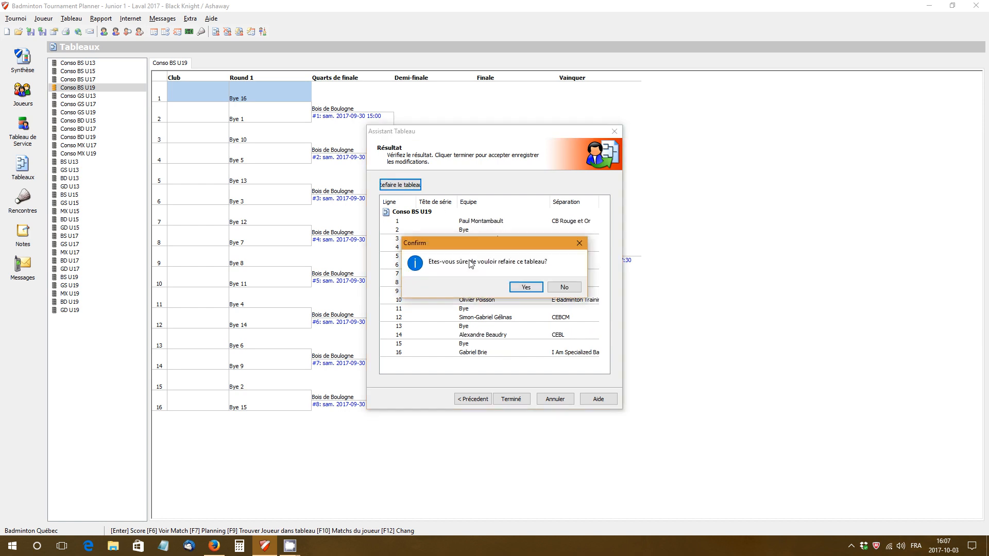
pyautogui.click(525, 287)
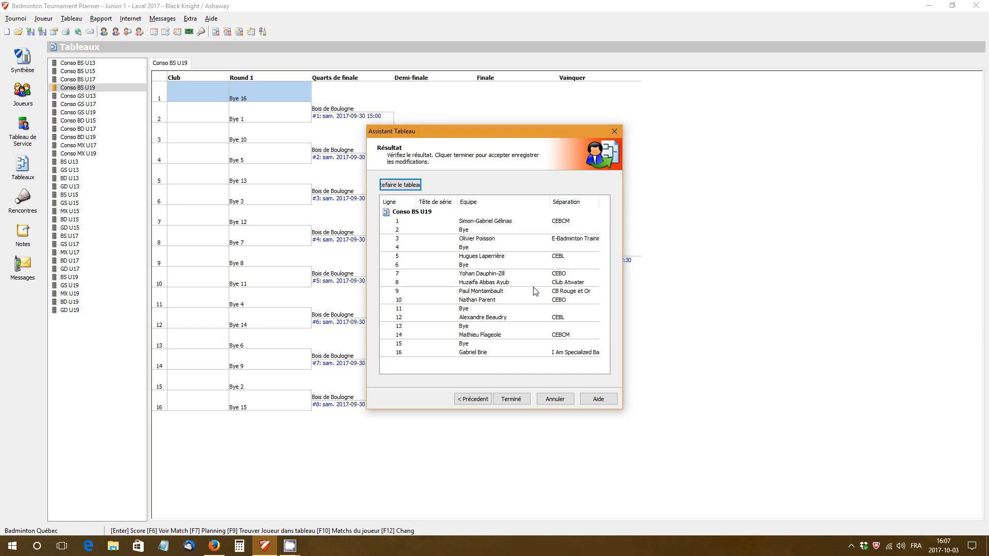
pyautogui.click(512, 399)
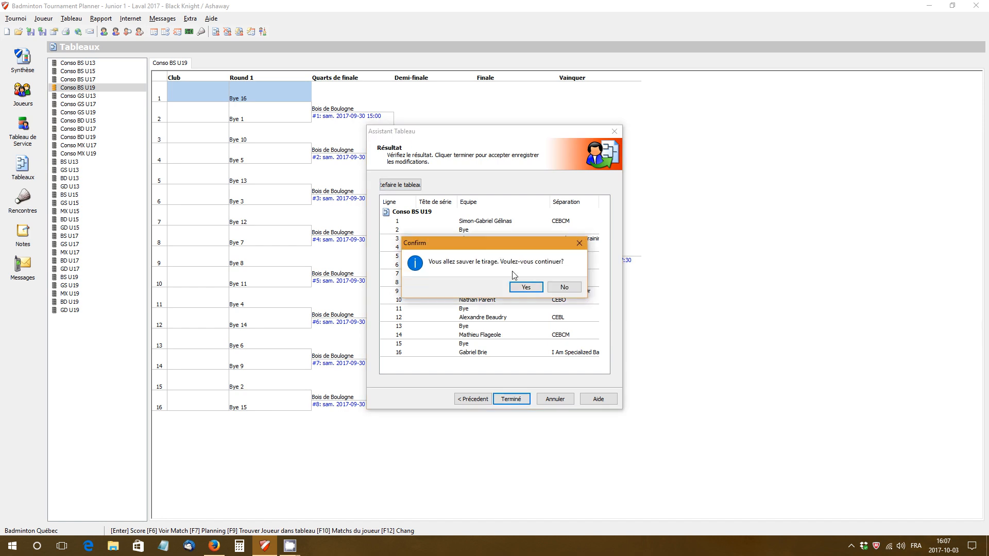
pyautogui.click(526, 288)
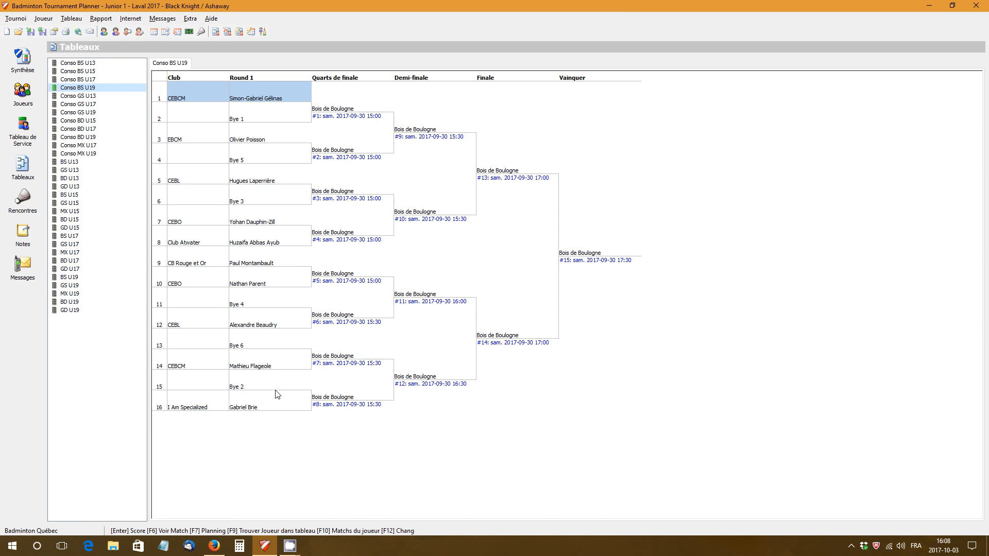
# Advance the players who have byes to the quarter-finals with Suivre vacants, and display the planned matches.
pyautogui.click(330, 103)
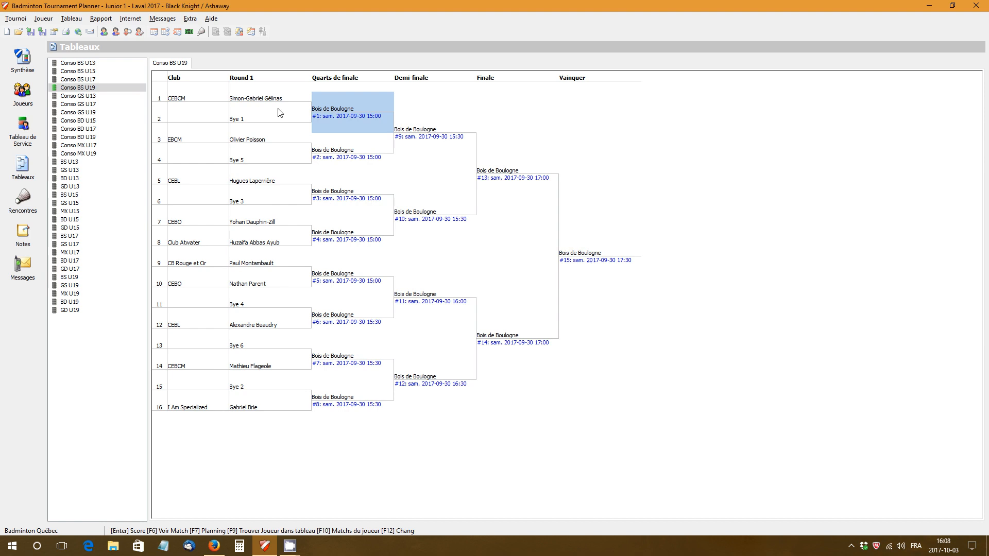
pyautogui.rightClick(339, 103)
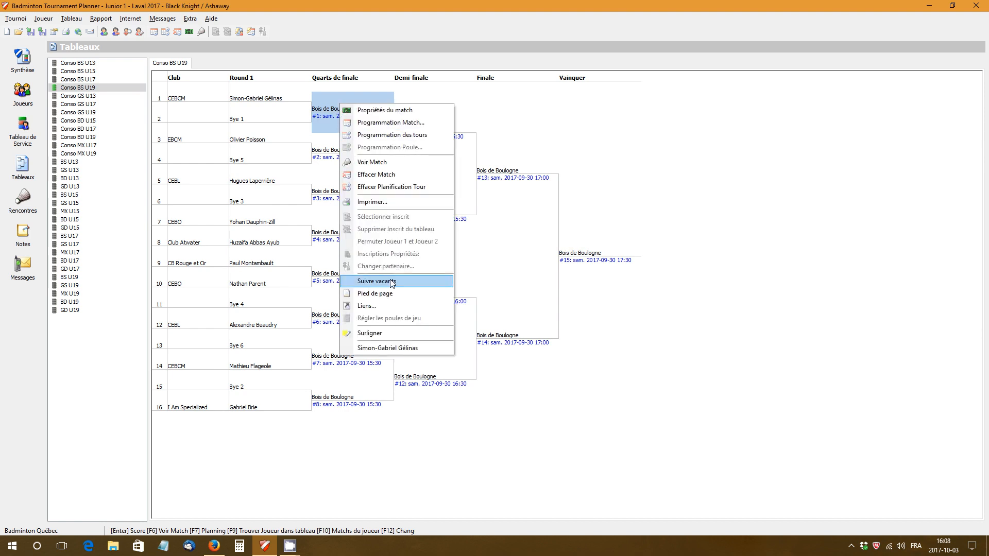
pyautogui.click(391, 282)
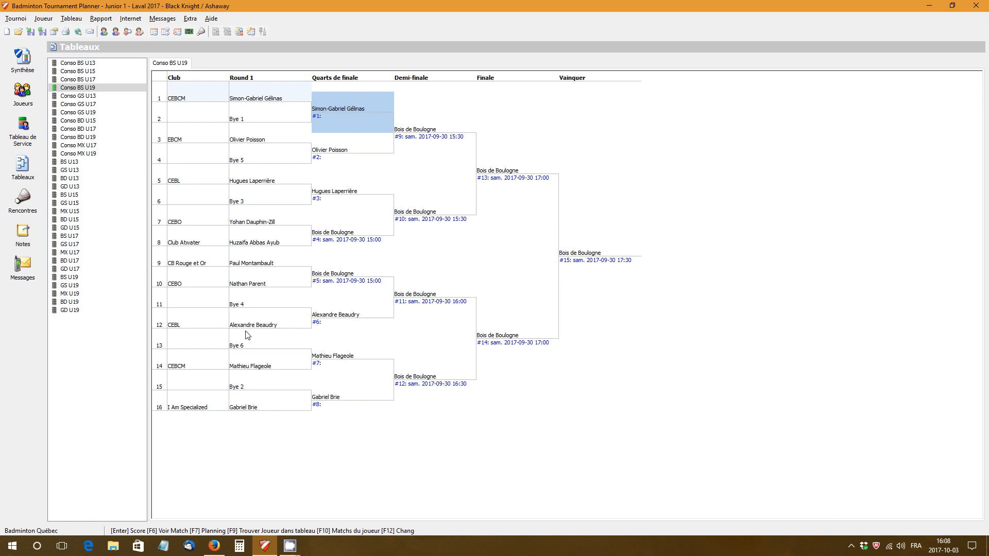
pyautogui.click(23, 196)
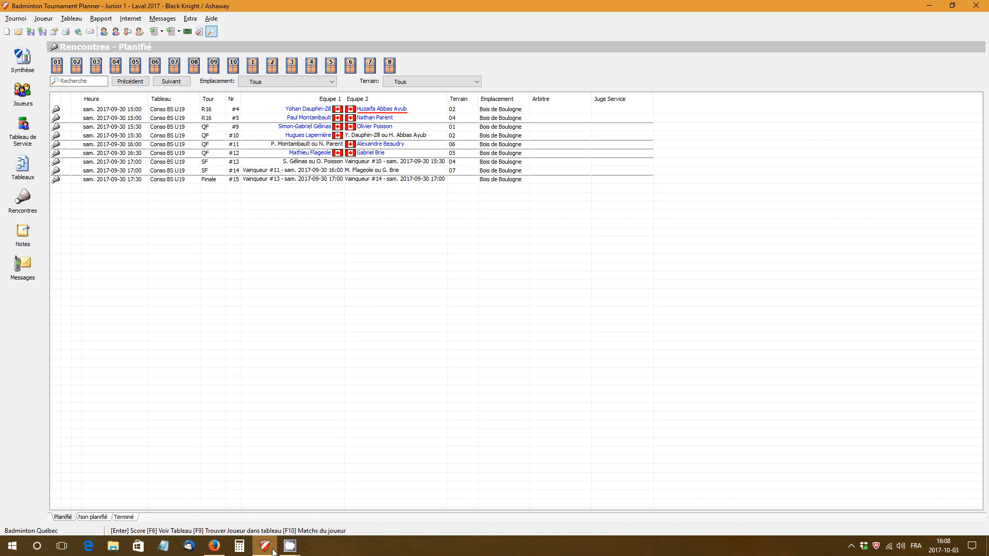
pyautogui.click(290, 546)
pyautogui.click(265, 470)
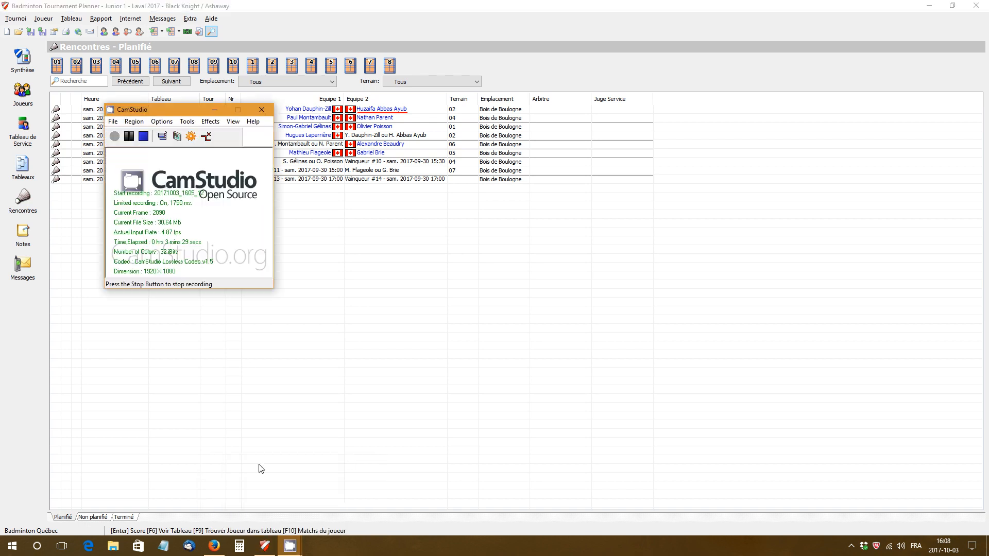